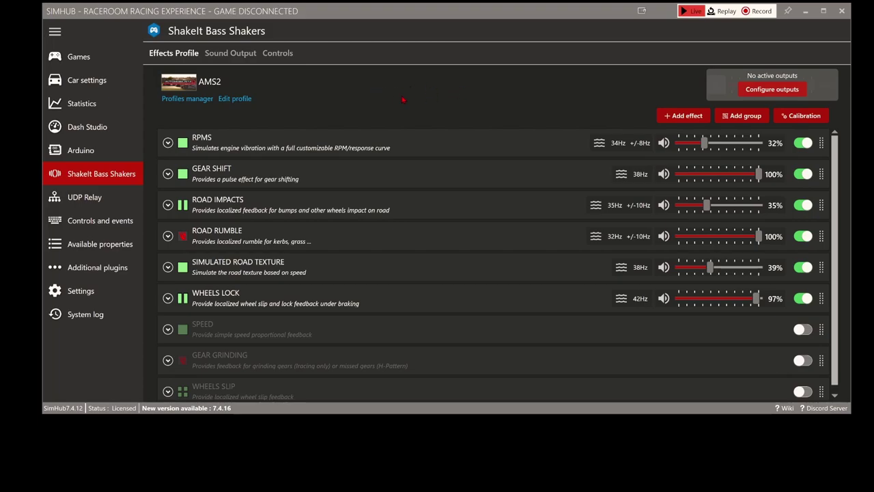
In the sound output channel map of Speakers (USB2.0 Device), switch the Gear shift effect off for channels 3 and 4
{"action": "left_click", "coordinate": [240, 60]}
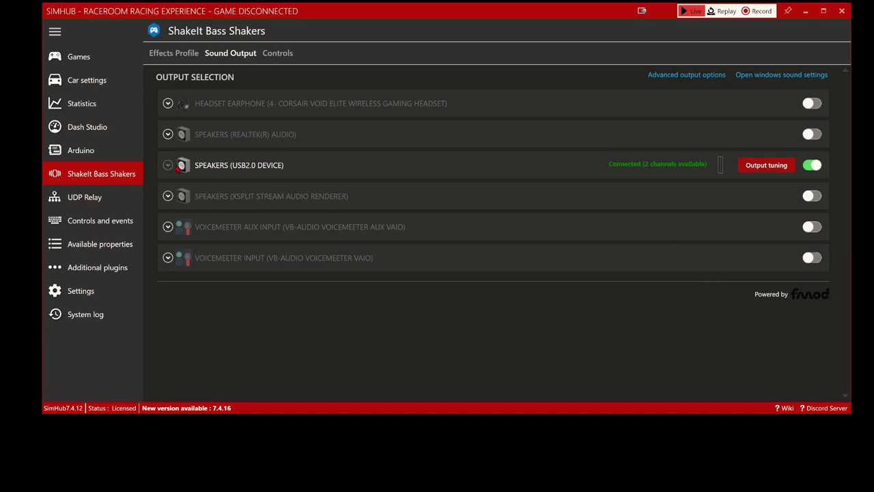
{"action": "left_click", "coordinate": [168, 166]}
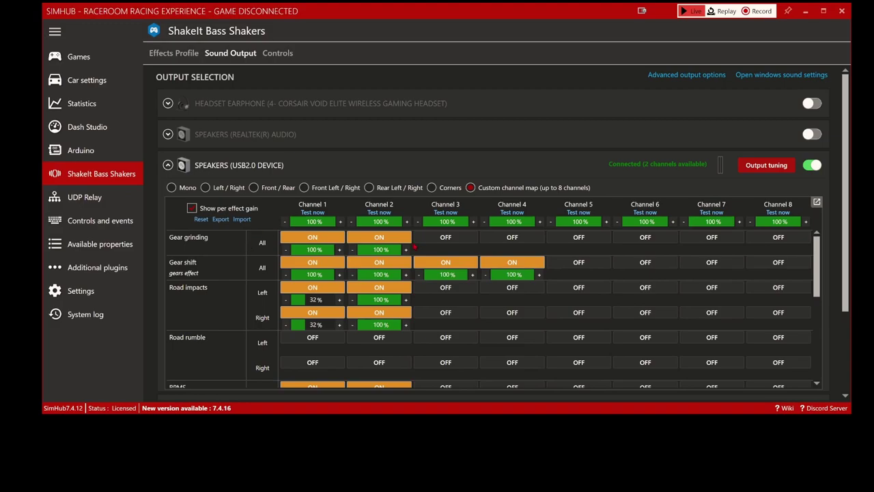
{"action": "left_click", "coordinate": [431, 262]}
{"action": "left_click", "coordinate": [519, 263]}
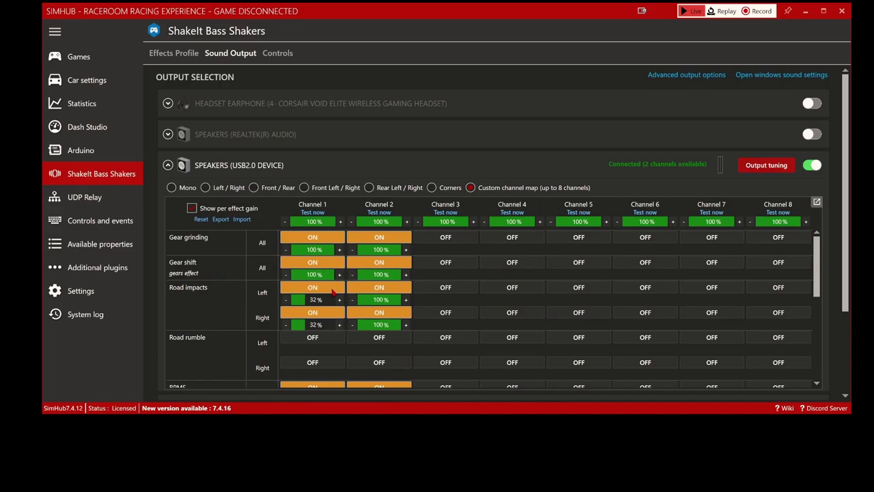
Lower the channel 1 gain of the left and right Road impacts effects to 31 %
{"action": "scroll", "coordinate": [313, 299], "scroll_direction": "down", "scroll_amount": 1}
{"action": "left_click", "coordinate": [286, 325]}
{"action": "scroll", "coordinate": [313, 314], "scroll_direction": "down", "scroll_amount": 1}
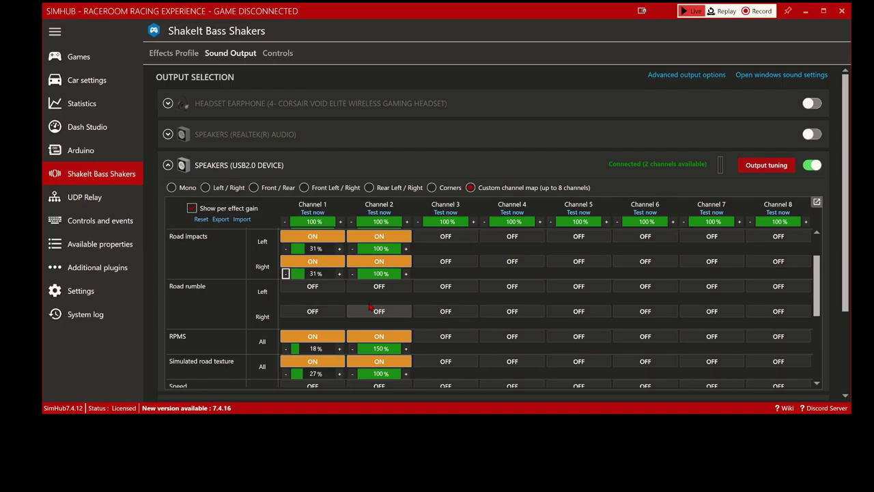
Set the channel 2 gains of RPMS and the right Wheels lock effect to 100 %
{"action": "scroll", "coordinate": [205, 332], "scroll_direction": "down", "scroll_amount": 1}
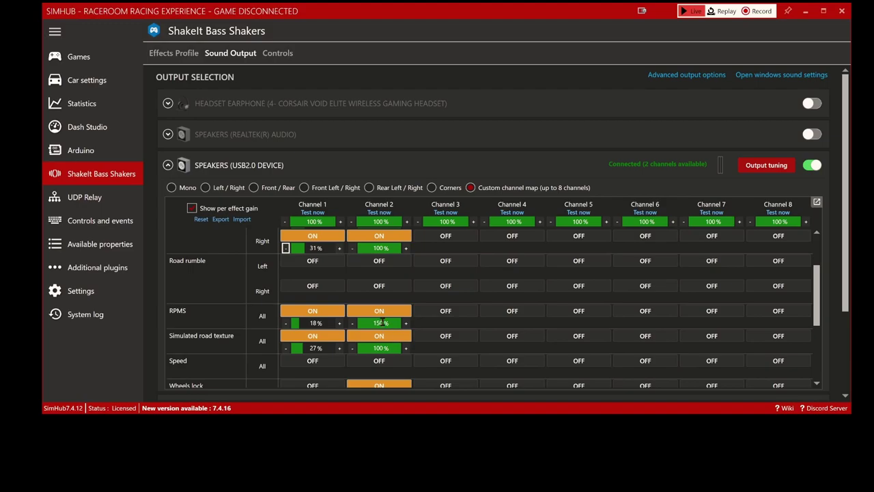
{"action": "scroll", "coordinate": [381, 322], "scroll_direction": "down", "scroll_amount": 1}
{"action": "scroll", "coordinate": [215, 316], "scroll_direction": "down", "scroll_amount": 2}
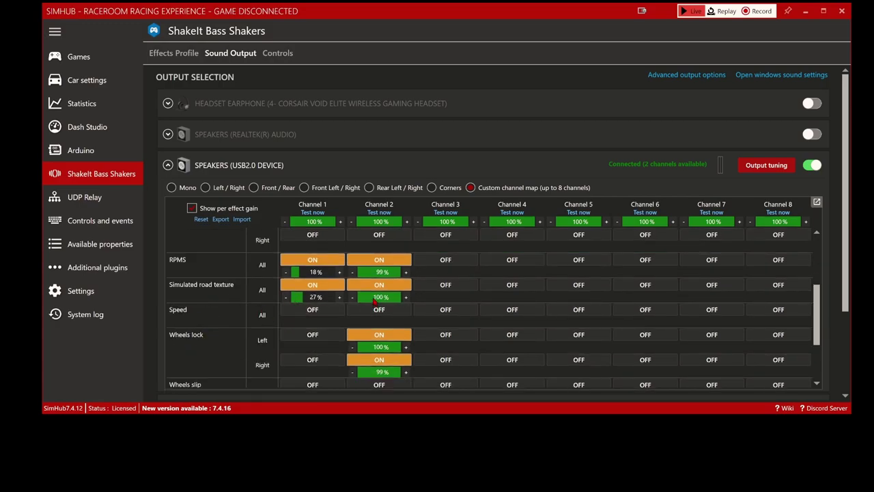
{"action": "left_click", "coordinate": [406, 372]}
{"action": "left_click", "coordinate": [406, 272]}
{"action": "scroll", "coordinate": [263, 326], "scroll_direction": "down", "scroll_amount": 1}
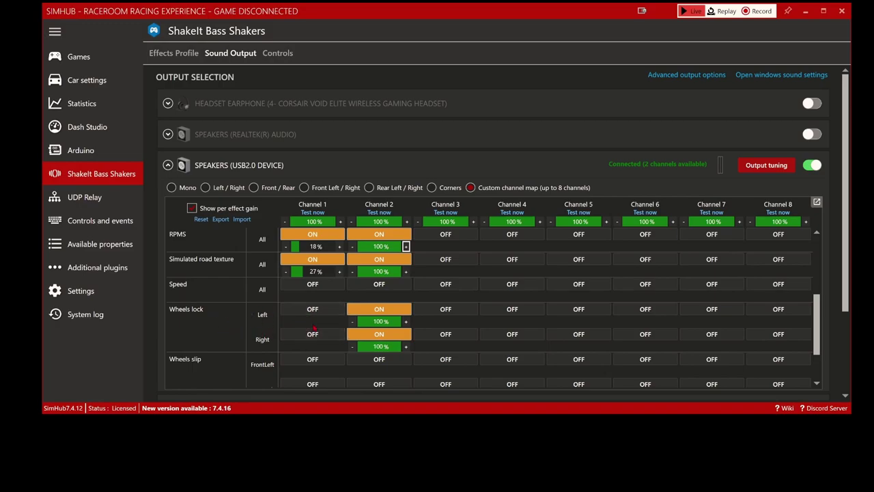
Review the channel assignments of the effects in the channel map, down to Wheels lock and Wheels slip
{"action": "scroll", "coordinate": [213, 322], "scroll_direction": "down", "scroll_amount": 1}
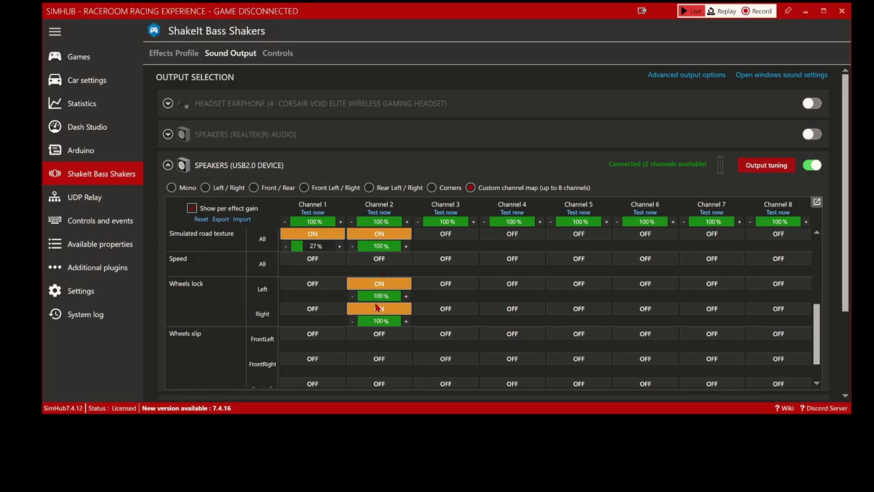
{"action": "scroll", "coordinate": [372, 311], "scroll_direction": "down", "scroll_amount": 1}
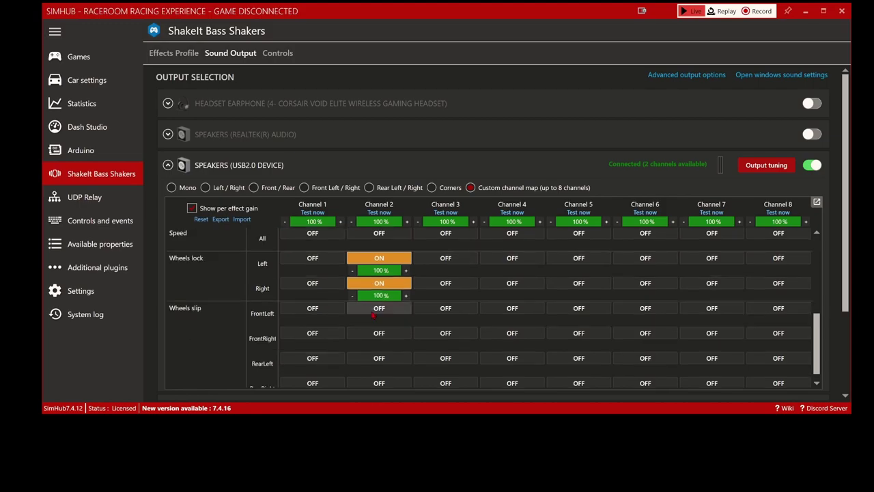
{"action": "scroll", "coordinate": [335, 316], "scroll_direction": "down", "scroll_amount": 1}
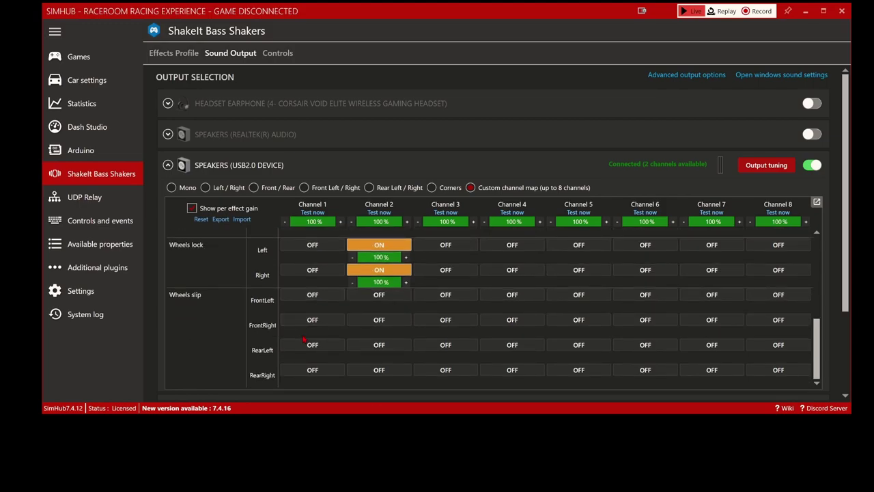
{"action": "scroll", "coordinate": [336, 351], "scroll_direction": "up", "scroll_amount": 1}
{"action": "scroll", "coordinate": [336, 352], "scroll_direction": "up", "scroll_amount": 8}
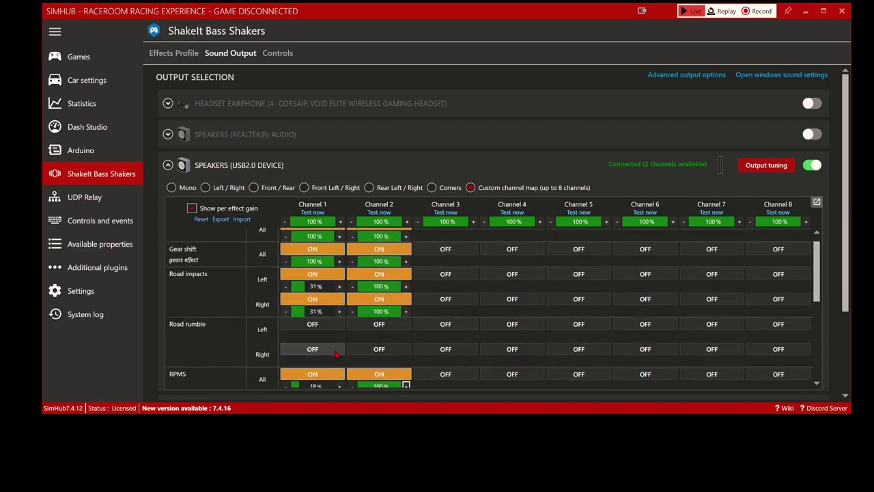
{"action": "scroll", "coordinate": [218, 325], "scroll_direction": "down", "scroll_amount": 8}
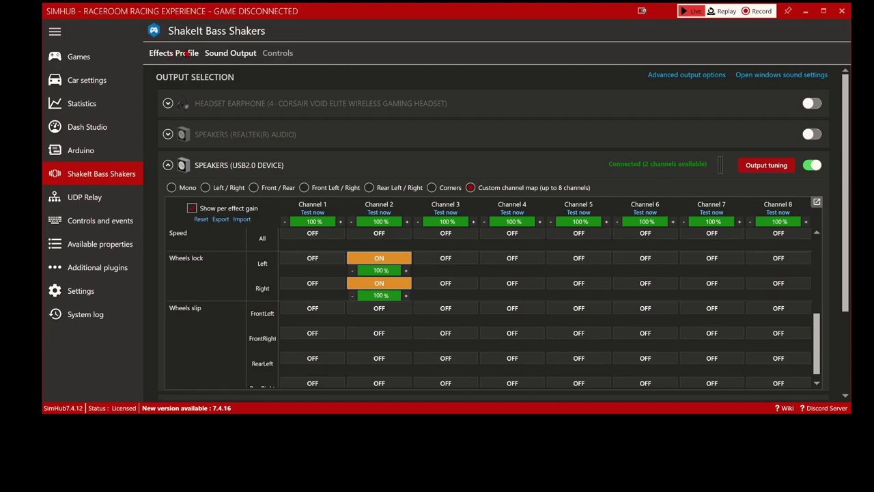
Load the ASSETTO effects profile stored under Assetto Corsa
{"action": "left_click", "coordinate": [185, 54]}
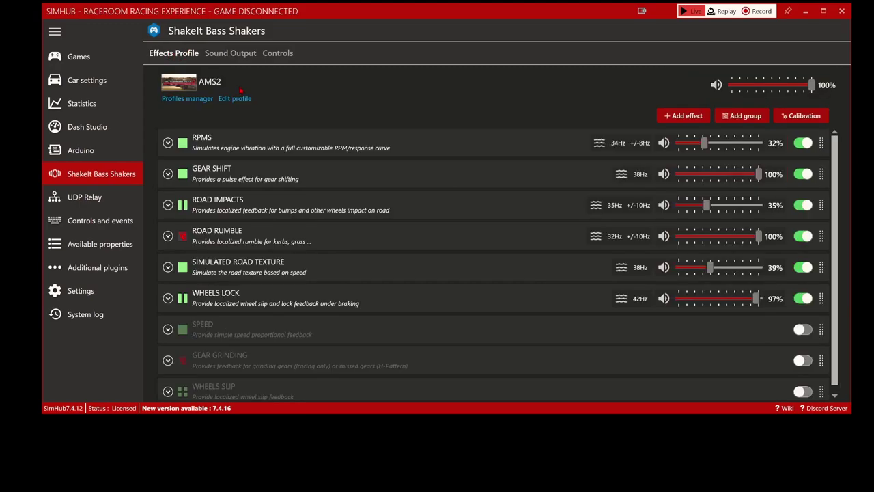
{"action": "left_click", "coordinate": [197, 104]}
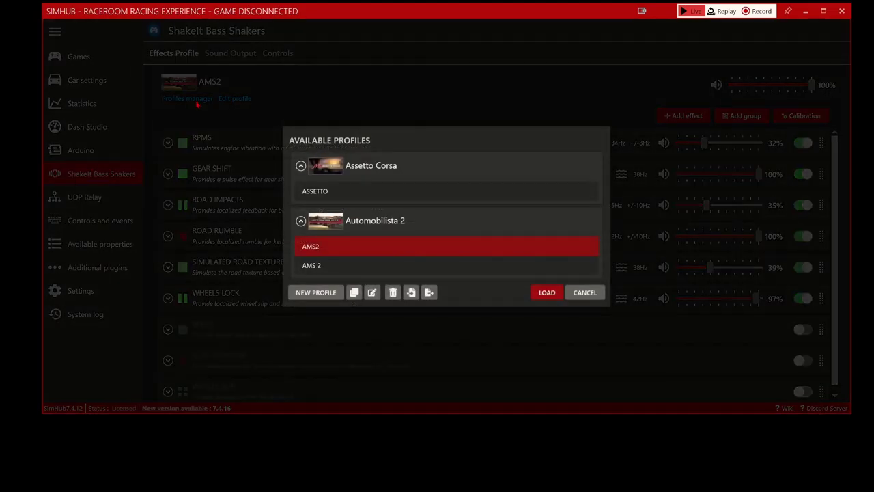
{"action": "double_click", "coordinate": [311, 191]}
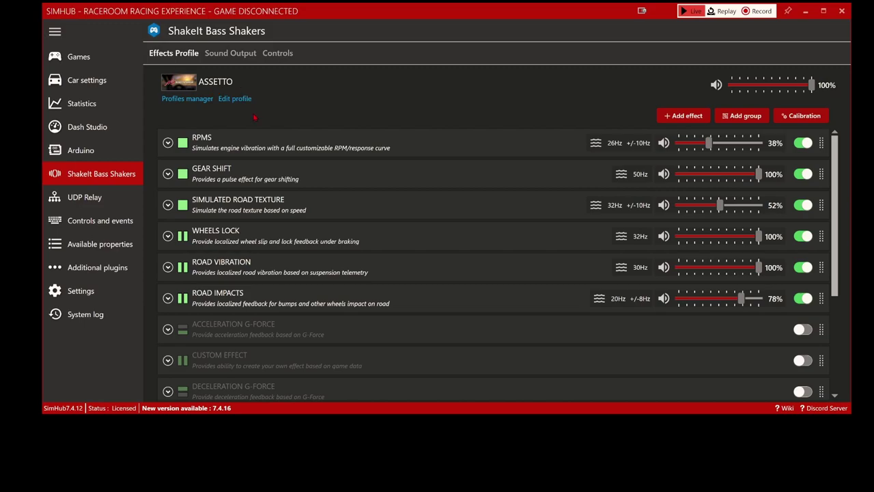
Examine the RPMS effect's response curve, frequency and gain, and run its RPM vibrations test
{"action": "left_click", "coordinate": [167, 142]}
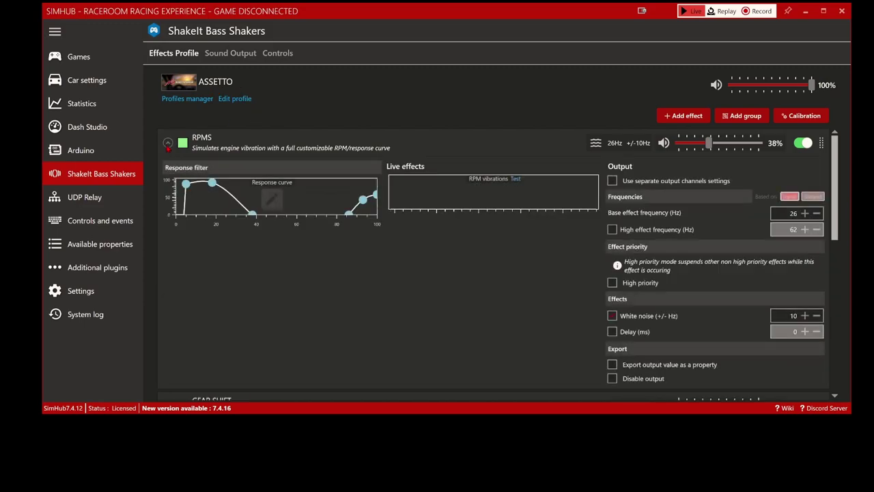
{"action": "left_click", "coordinate": [516, 181]}
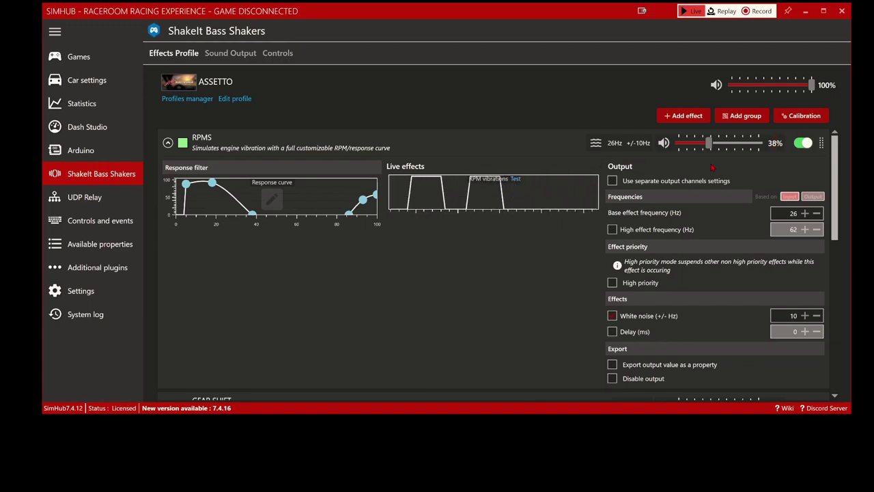
{"action": "scroll", "coordinate": [794, 215], "scroll_direction": "down", "scroll_amount": 1}
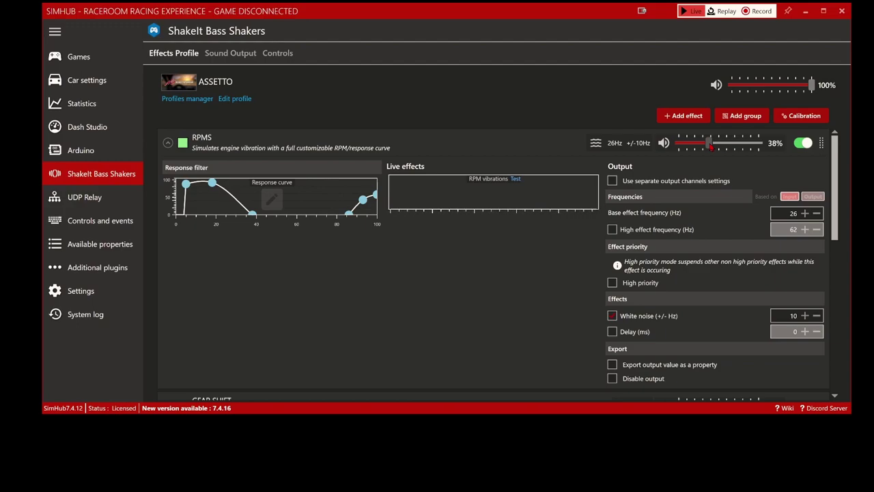
{"action": "mouse_move", "coordinate": [381, 145]}
{"action": "left_click", "coordinate": [173, 150]}
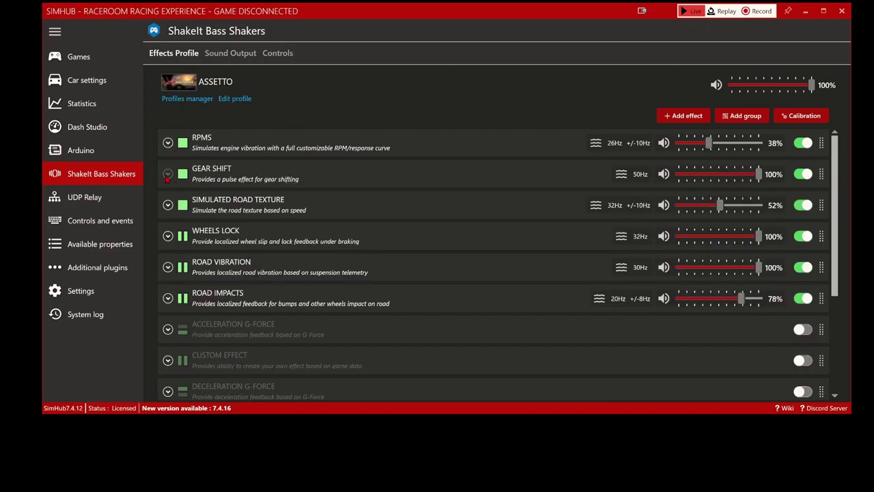
Examine the Gear shift effect's settings and run its test pulse three times
{"action": "left_click", "coordinate": [167, 175]}
{"action": "left_click", "coordinate": [513, 212]}
{"action": "left_click", "coordinate": [511, 213]}
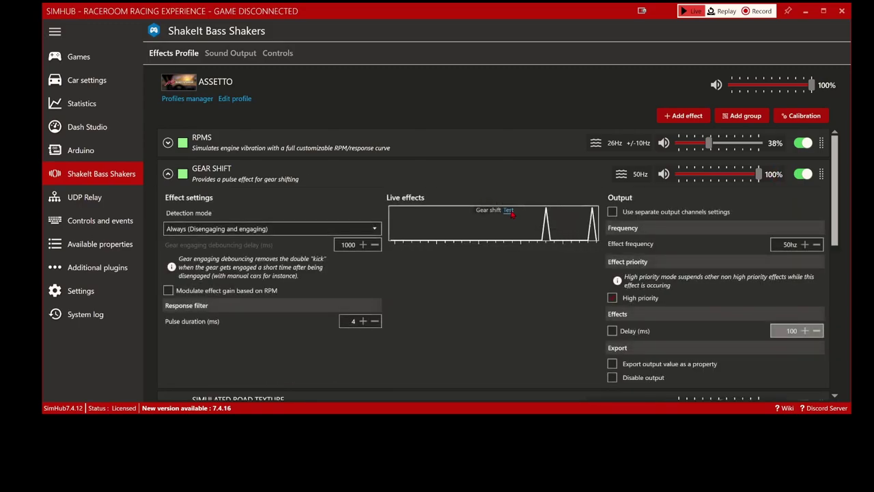
{"action": "left_click", "coordinate": [511, 213]}
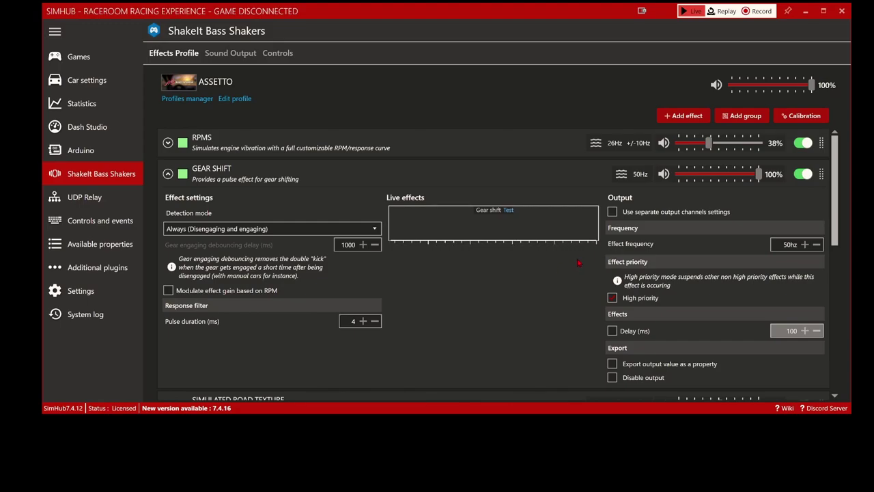
{"action": "left_click", "coordinate": [168, 174]}
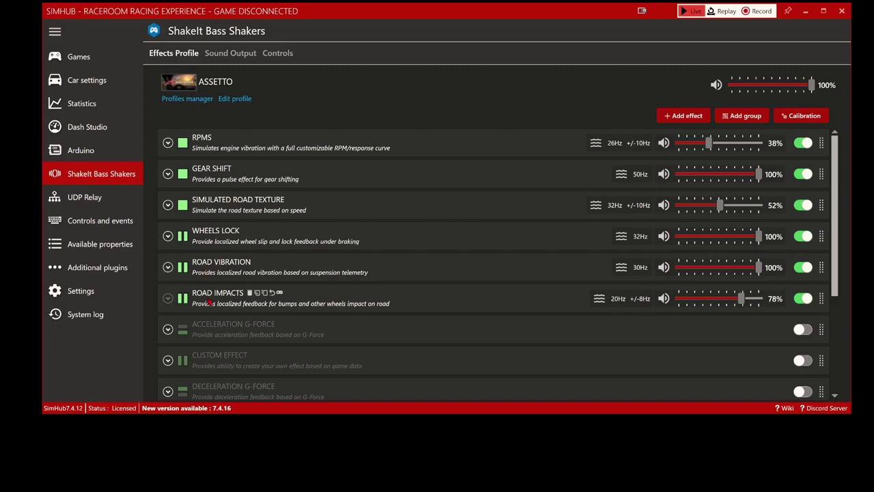
Look through the profile's full effects list and examine the Simulated road texture effect's settings
{"action": "scroll", "coordinate": [280, 342], "scroll_direction": "down", "scroll_amount": 5}
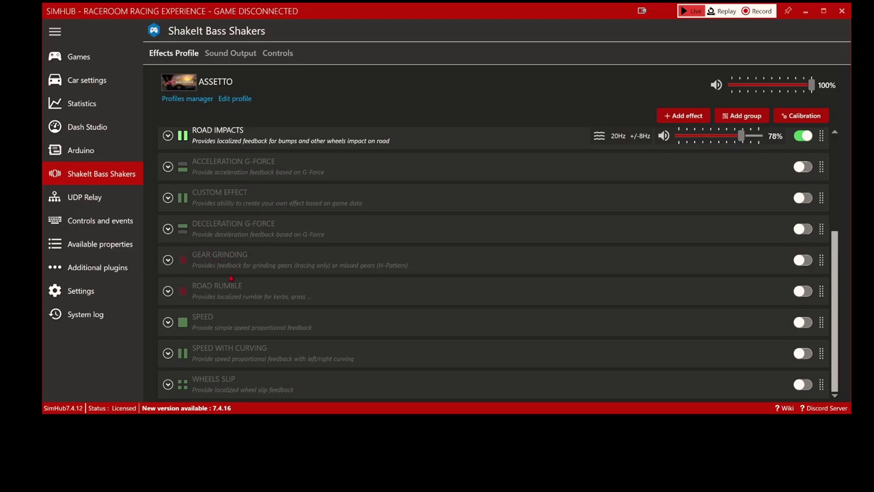
{"action": "scroll", "coordinate": [245, 283], "scroll_direction": "up", "scroll_amount": 4}
{"action": "scroll", "coordinate": [263, 293], "scroll_direction": "up", "scroll_amount": 1}
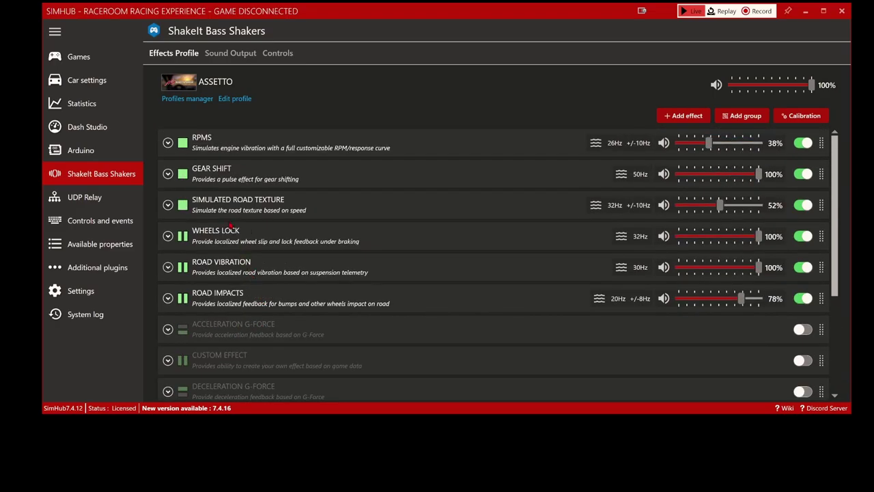
{"action": "left_click", "coordinate": [168, 205]}
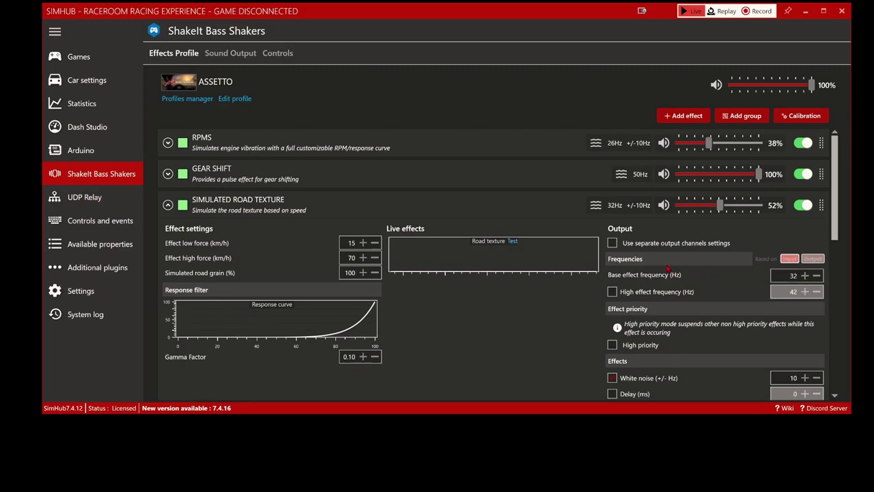
{"action": "left_click", "coordinate": [168, 207]}
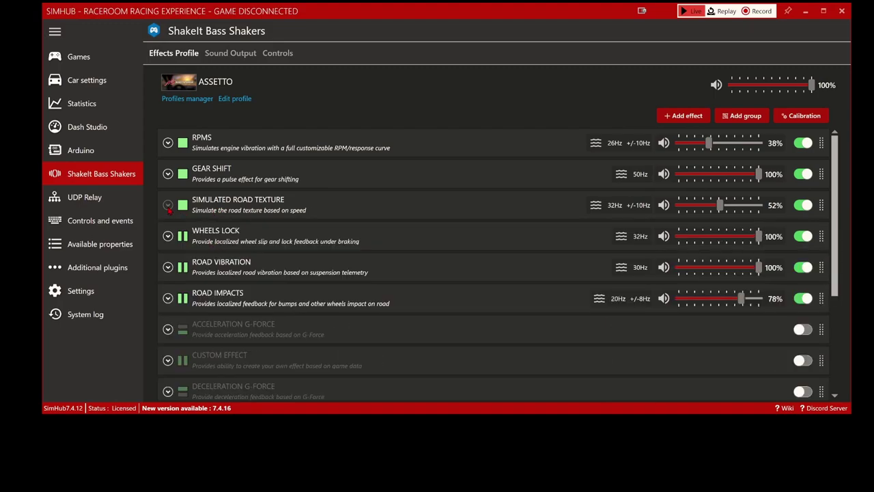
Examine the Wheels lock effect's settings and test its left and right outputs
{"action": "left_click", "coordinate": [168, 237]}
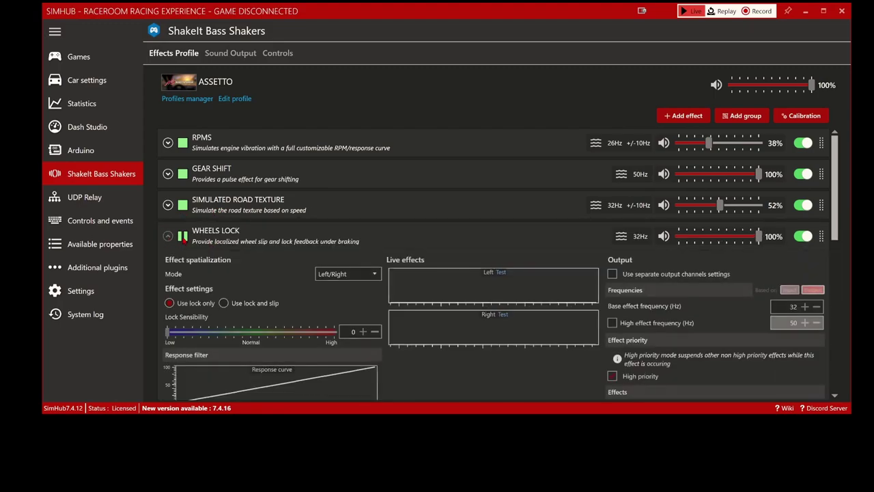
{"action": "scroll", "coordinate": [438, 237], "scroll_direction": "down", "scroll_amount": 1}
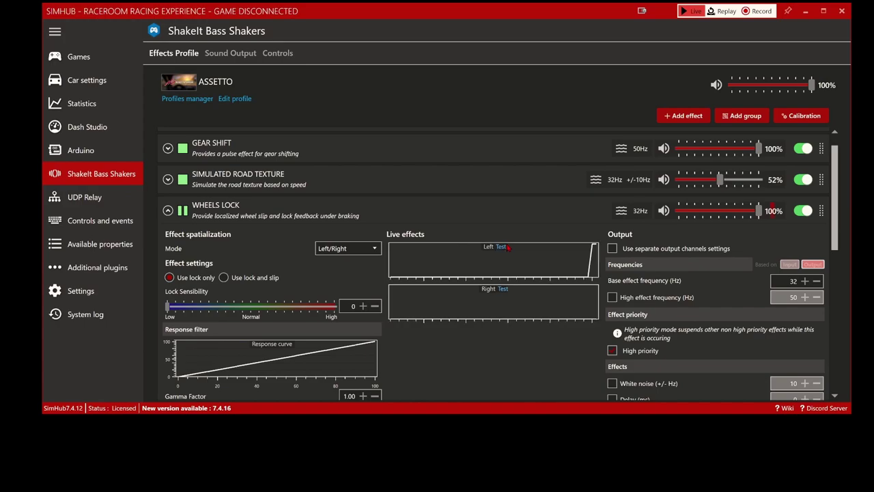
{"action": "left_click", "coordinate": [503, 293]}
{"action": "left_click", "coordinate": [168, 210]}
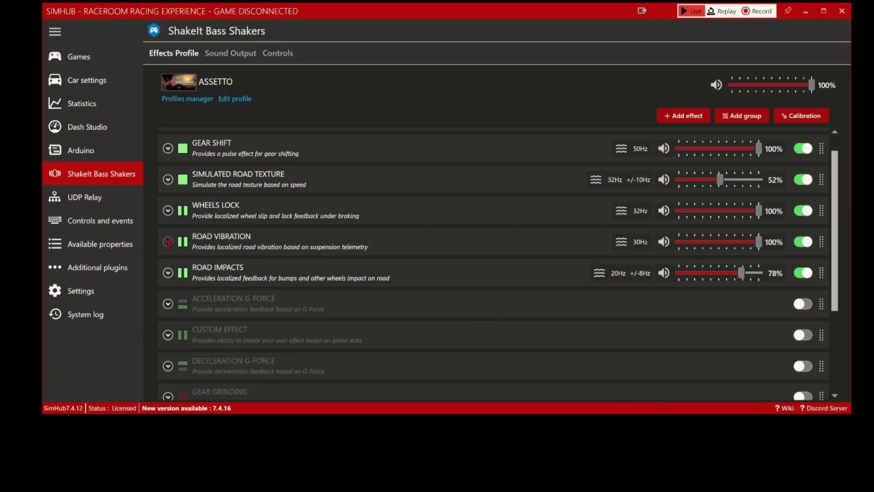
Examine the settings of the Road vibration and Road impacts effects
{"action": "left_click", "coordinate": [168, 242]}
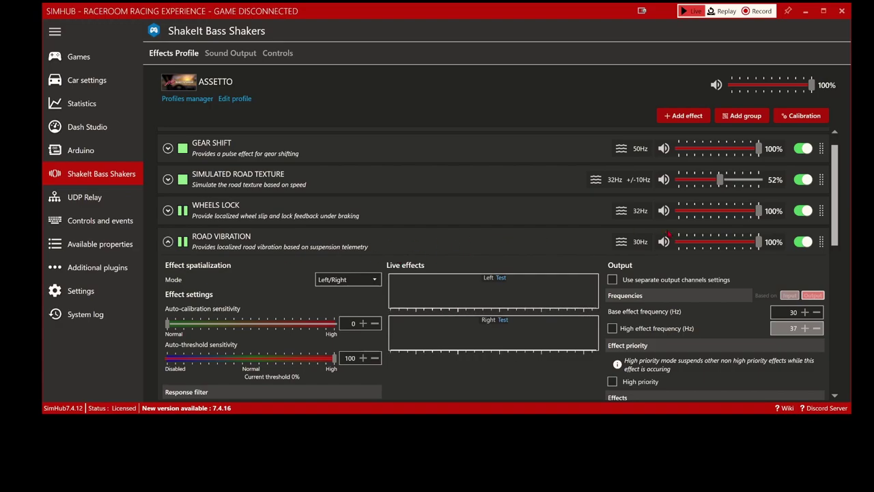
{"action": "left_click", "coordinate": [471, 241]}
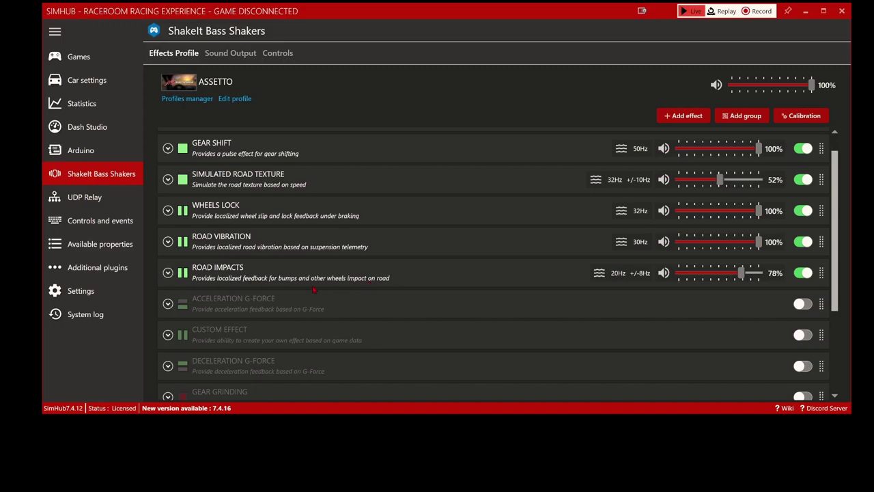
{"action": "left_click", "coordinate": [167, 273]}
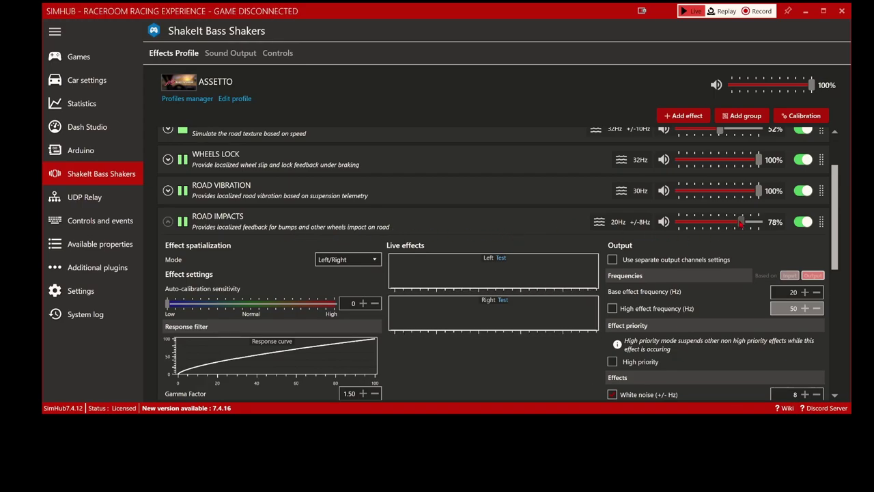
{"action": "mouse_move", "coordinate": [420, 218]}
{"action": "left_click", "coordinate": [274, 219]}
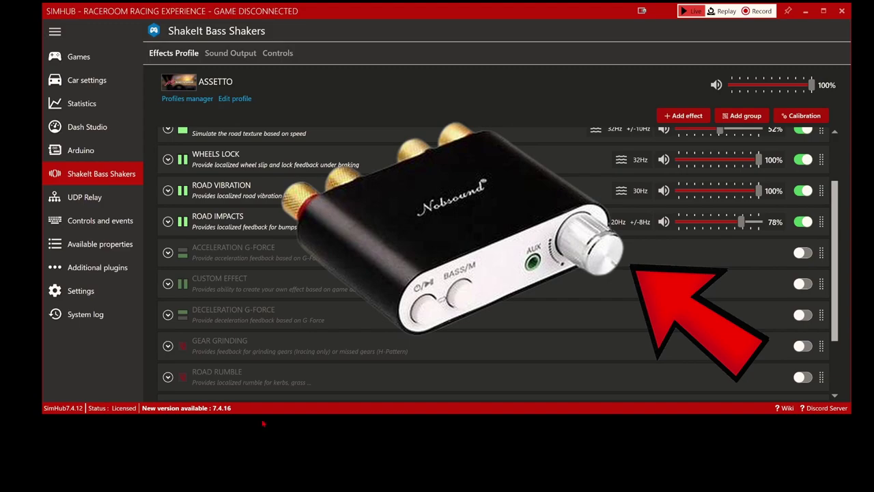
Load the AMS2 effects profile stored under Automobilista 2
{"action": "scroll", "coordinate": [317, 383], "scroll_direction": "up", "scroll_amount": 3}
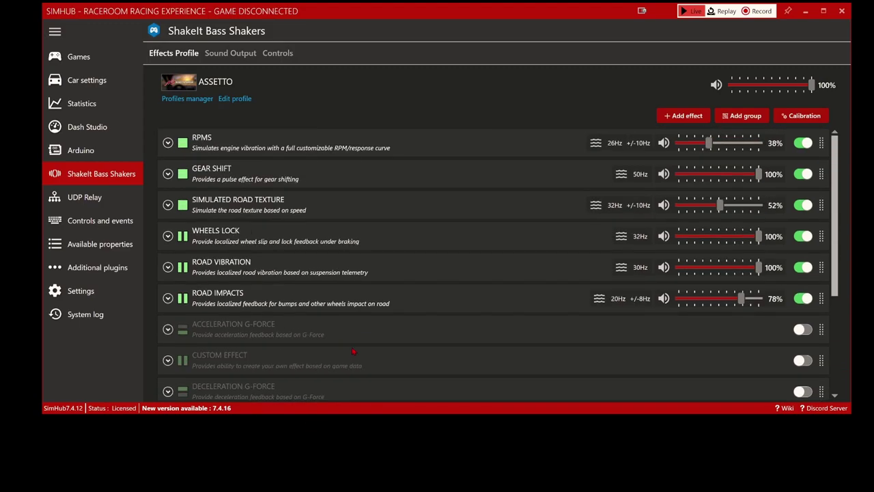
{"action": "left_click", "coordinate": [187, 99]}
{"action": "left_click", "coordinate": [401, 247]}
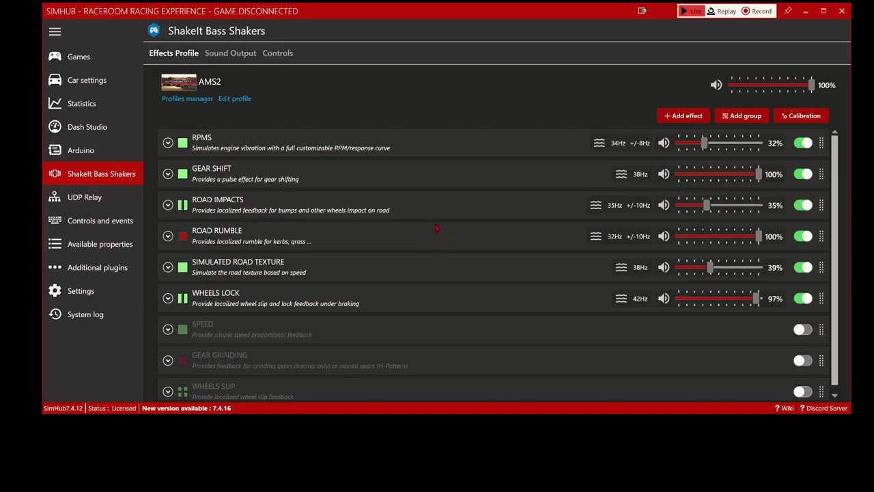
Switch the active game to Automobilista 2
{"action": "left_click", "coordinate": [200, 100]}
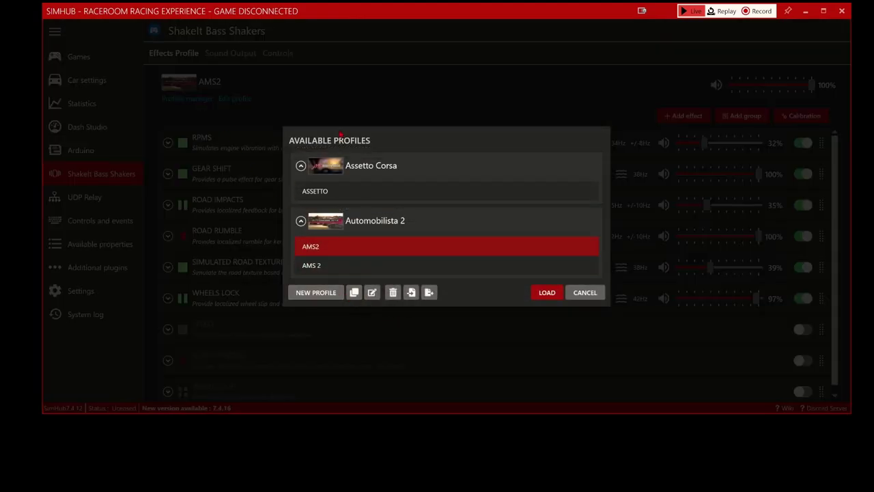
{"action": "left_click", "coordinate": [585, 293]}
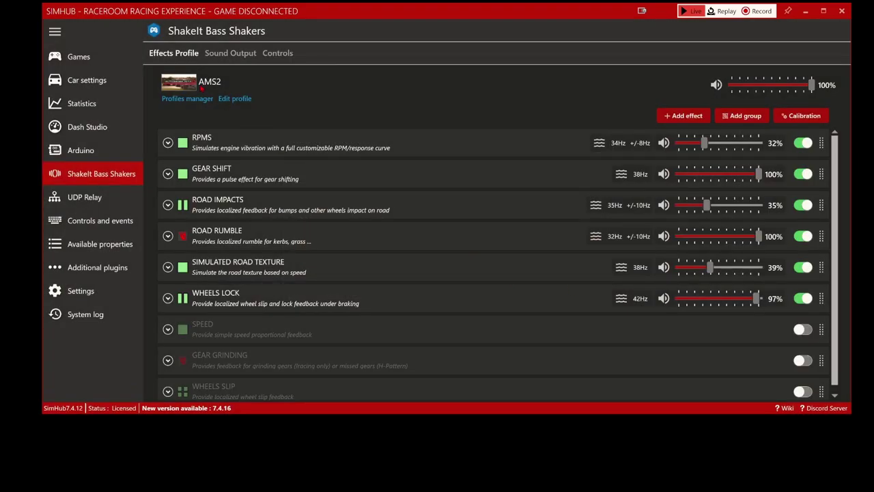
{"action": "left_click", "coordinate": [100, 60]}
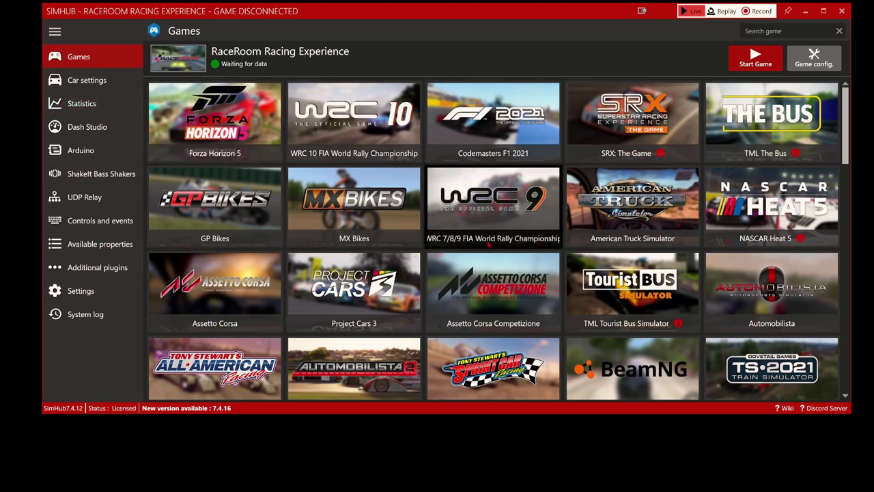
{"action": "scroll", "coordinate": [491, 232], "scroll_direction": "down", "scroll_amount": 2}
{"action": "scroll", "coordinate": [492, 205], "scroll_direction": "down", "scroll_amount": 1}
{"action": "left_click", "coordinate": [321, 324]}
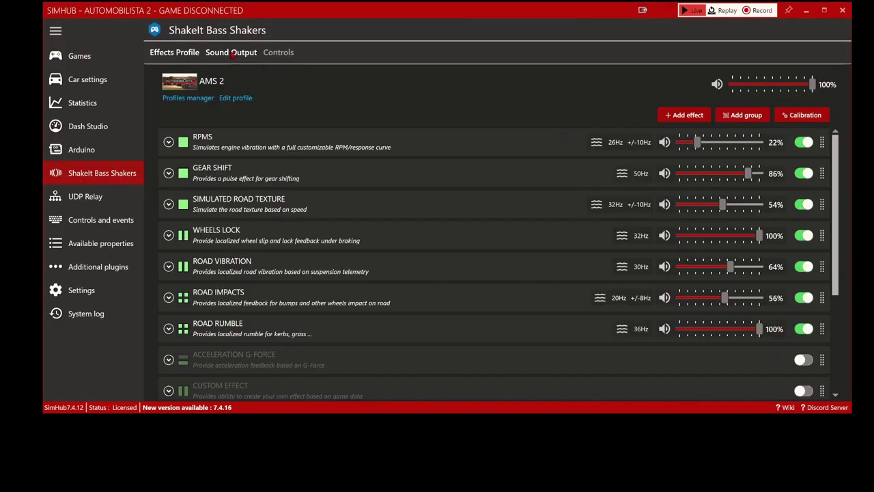
Examine the AMS 2 profile's channel map for the USB2.0 device, including the Gear shift and Road impacts gains
{"action": "left_click", "coordinate": [232, 54]}
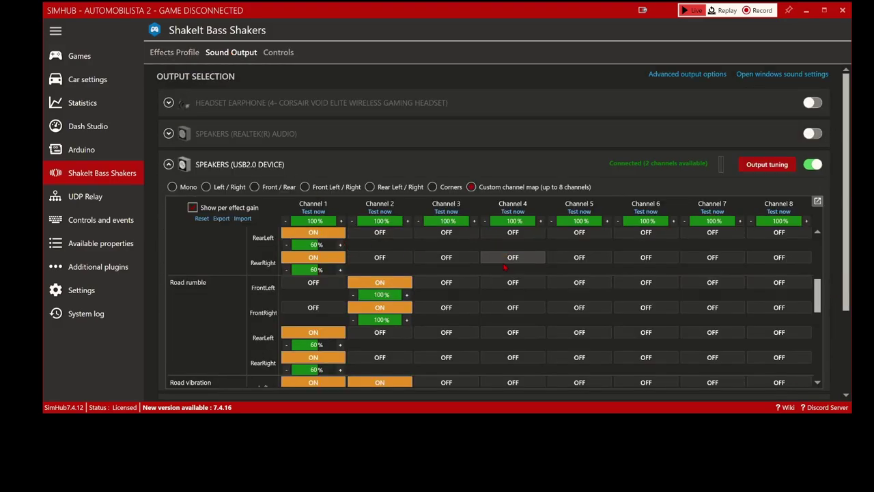
{"action": "scroll", "coordinate": [287, 273], "scroll_direction": "up", "scroll_amount": 2}
{"action": "scroll", "coordinate": [287, 272], "scroll_direction": "up", "scroll_amount": 3}
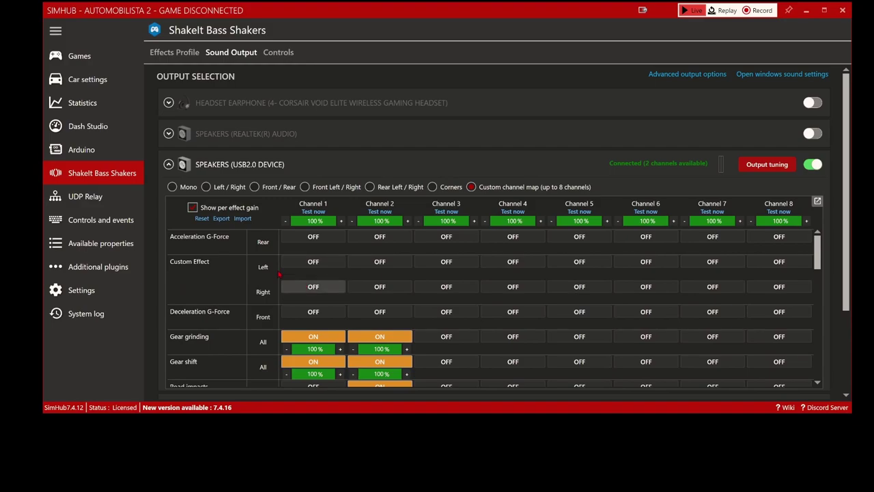
{"action": "scroll", "coordinate": [212, 263], "scroll_direction": "down", "scroll_amount": 4}
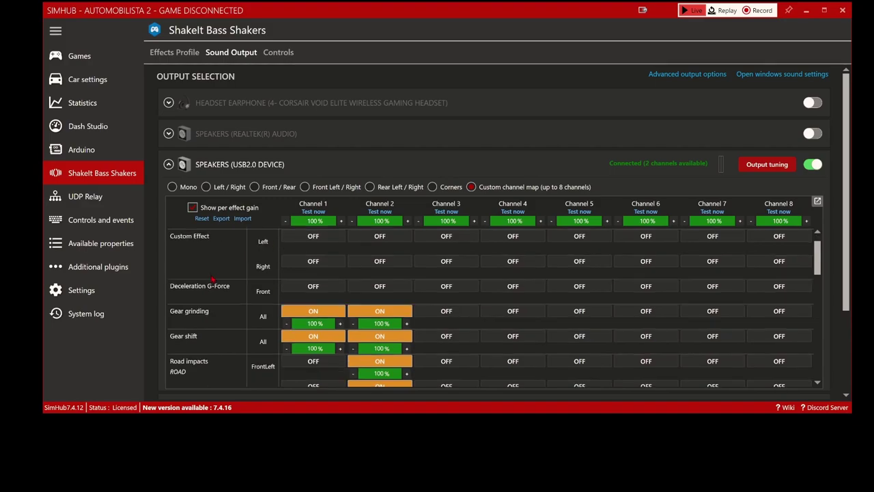
{"action": "scroll", "coordinate": [288, 297], "scroll_direction": "down", "scroll_amount": 1}
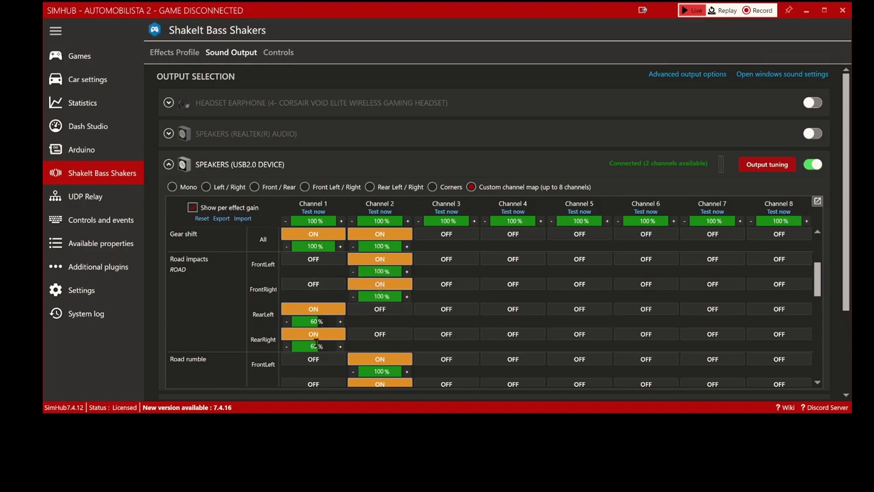
Load the ASSETTO profile and examine its Gear shift, Road impacts and Road vibration gains on channels 1 and 2
{"action": "left_click", "coordinate": [168, 53]}
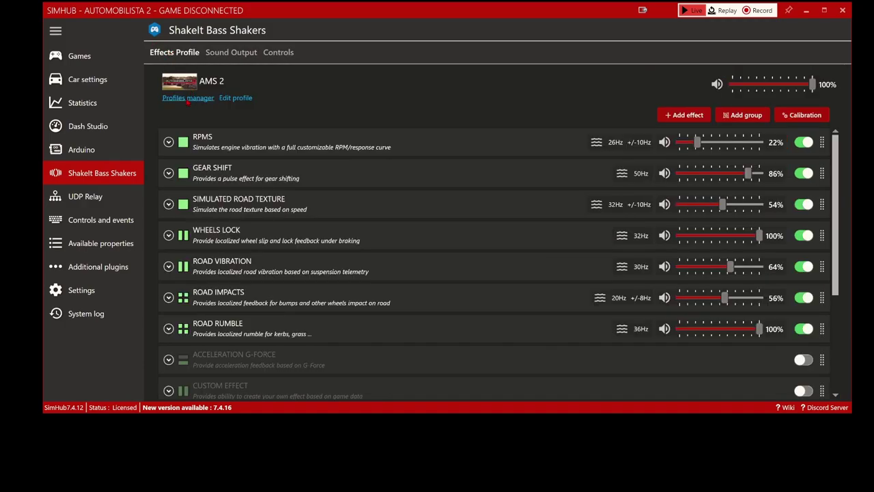
{"action": "left_click", "coordinate": [187, 99]}
{"action": "left_click", "coordinate": [335, 191]}
{"action": "key", "text": "Return"}
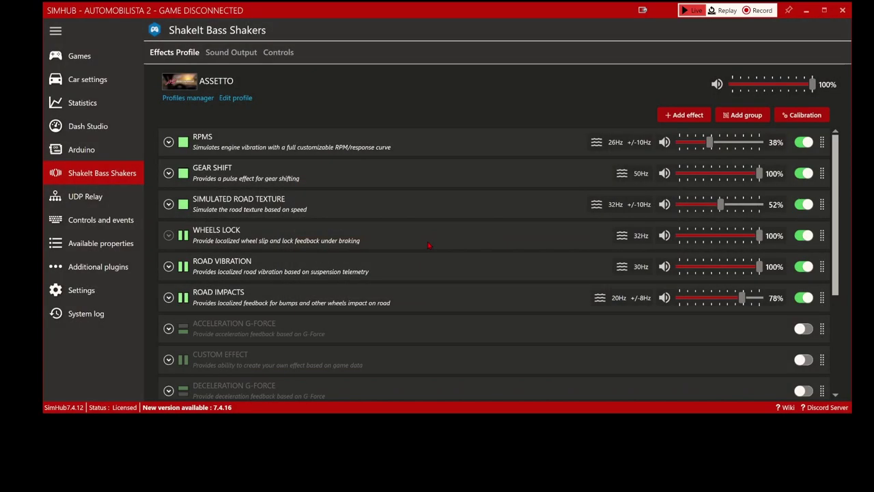
{"action": "left_click", "coordinate": [231, 52]}
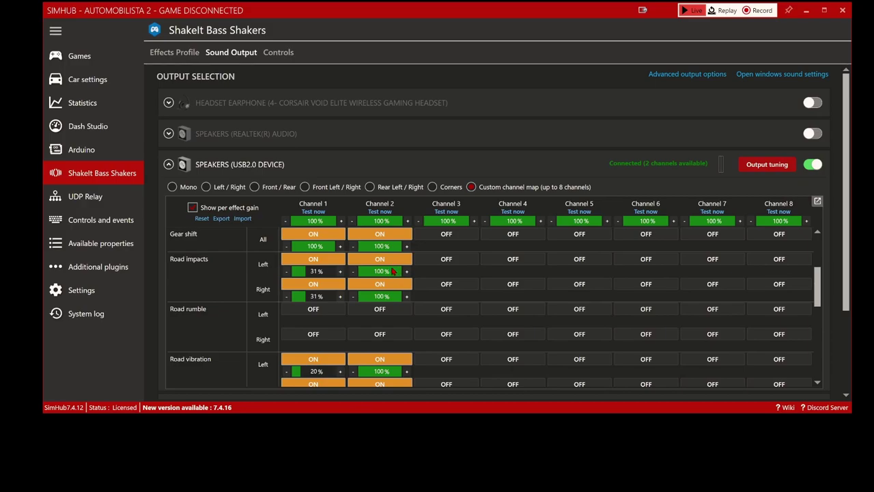
{"action": "scroll", "coordinate": [395, 274], "scroll_direction": "down", "scroll_amount": 4}
{"action": "scroll", "coordinate": [321, 359], "scroll_direction": "up", "scroll_amount": 6}
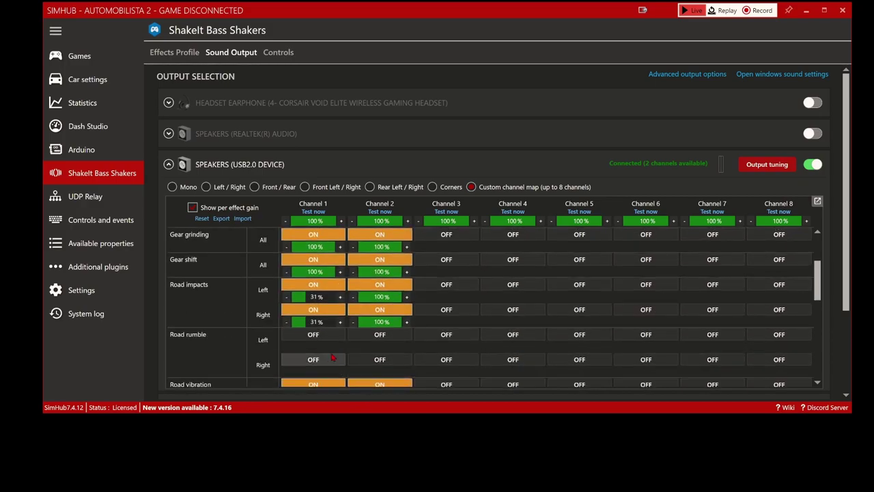
Load the AMS2 effects profile stored under Automobilista 2
{"action": "left_click", "coordinate": [176, 54]}
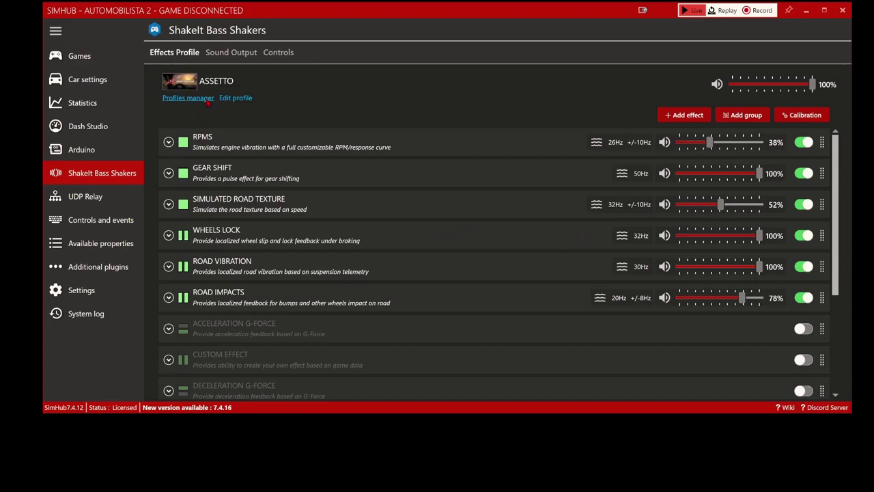
{"action": "left_click", "coordinate": [203, 96]}
{"action": "left_click", "coordinate": [375, 250]}
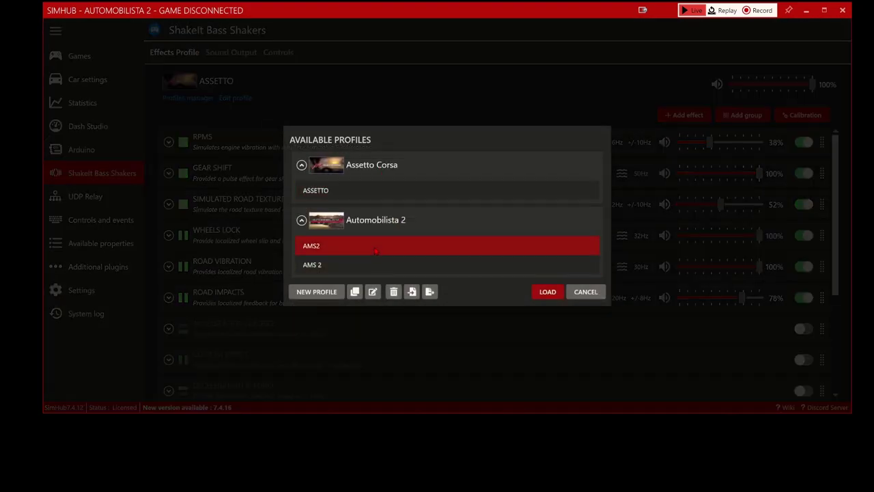
{"action": "left_click", "coordinate": [539, 293]}
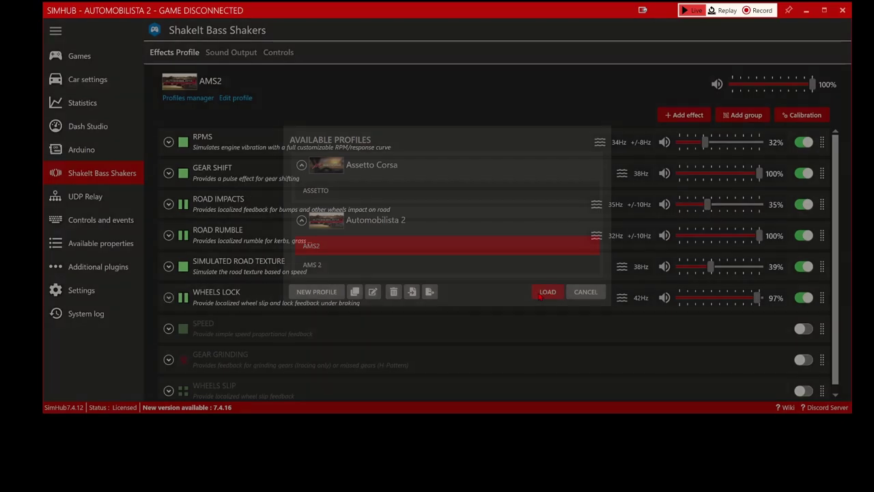
Examine the Automobilista 2 sound output gains per channel, from Gear grinding through Road impacts and Road rumble to Simulated road texture
{"action": "left_click", "coordinate": [240, 58]}
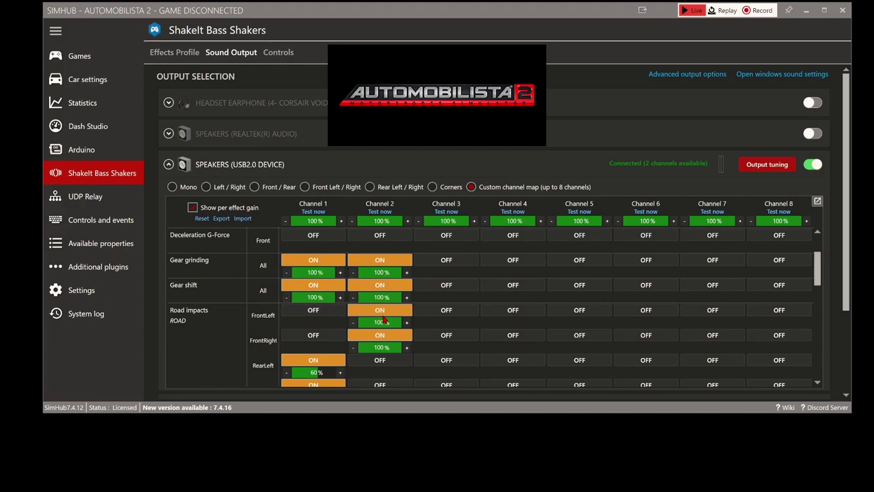
{"action": "scroll", "coordinate": [381, 335], "scroll_direction": "down", "scroll_amount": 1}
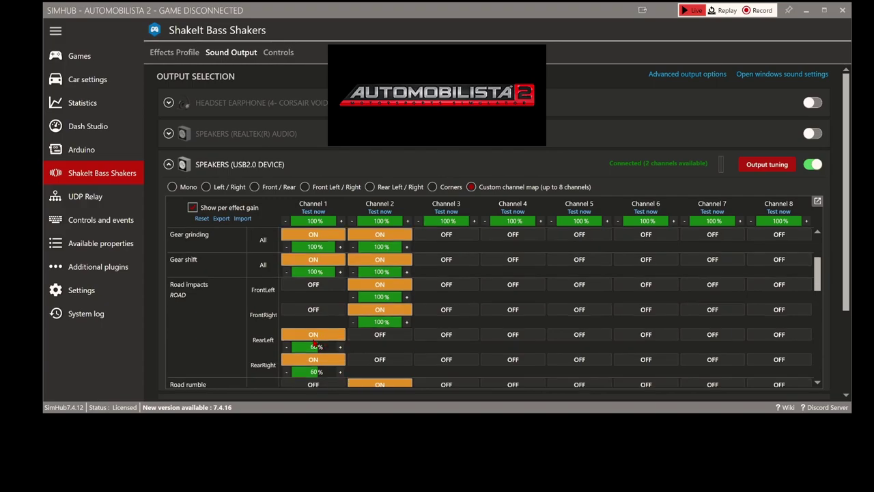
{"action": "scroll", "coordinate": [314, 342], "scroll_direction": "down", "scroll_amount": 1}
{"action": "scroll", "coordinate": [314, 338], "scroll_direction": "down", "scroll_amount": 2}
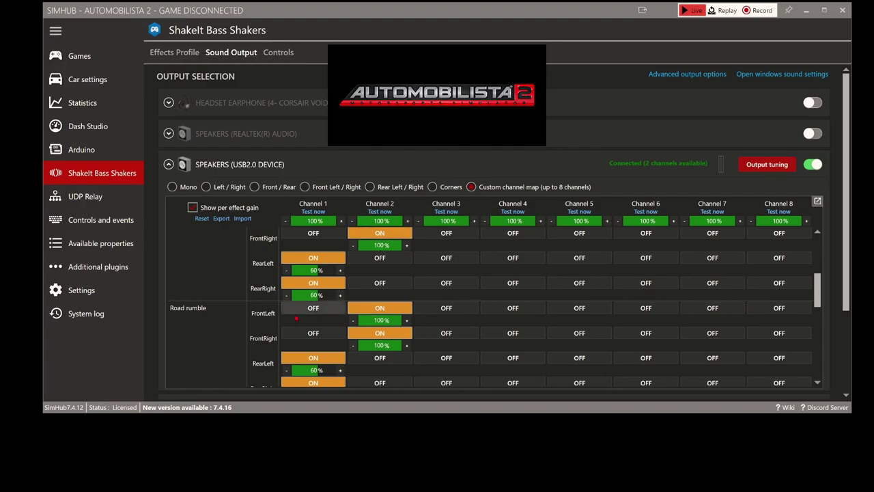
{"action": "scroll", "coordinate": [373, 344], "scroll_direction": "down", "scroll_amount": 1}
{"action": "scroll", "coordinate": [309, 345], "scroll_direction": "down", "scroll_amount": 2}
{"action": "scroll", "coordinate": [318, 373], "scroll_direction": "down", "scroll_amount": 1}
{"action": "scroll", "coordinate": [307, 341], "scroll_direction": "down", "scroll_amount": 3}
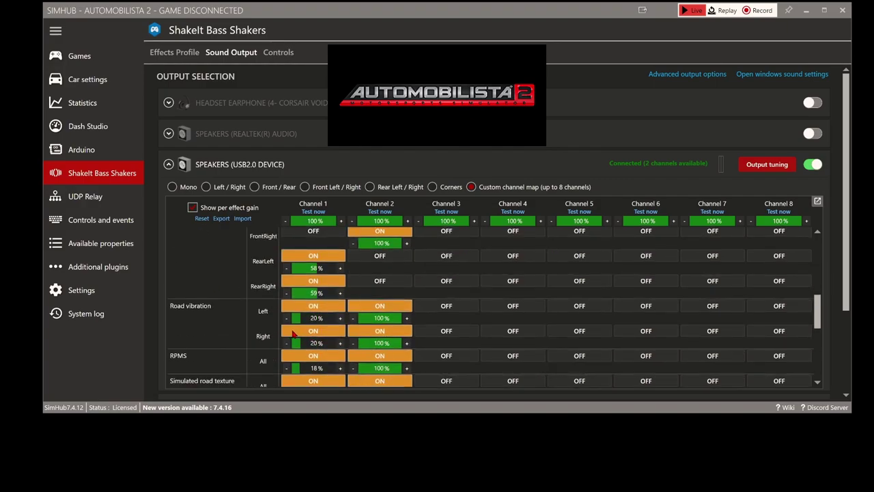
{"action": "scroll", "coordinate": [294, 333], "scroll_direction": "down", "scroll_amount": 2}
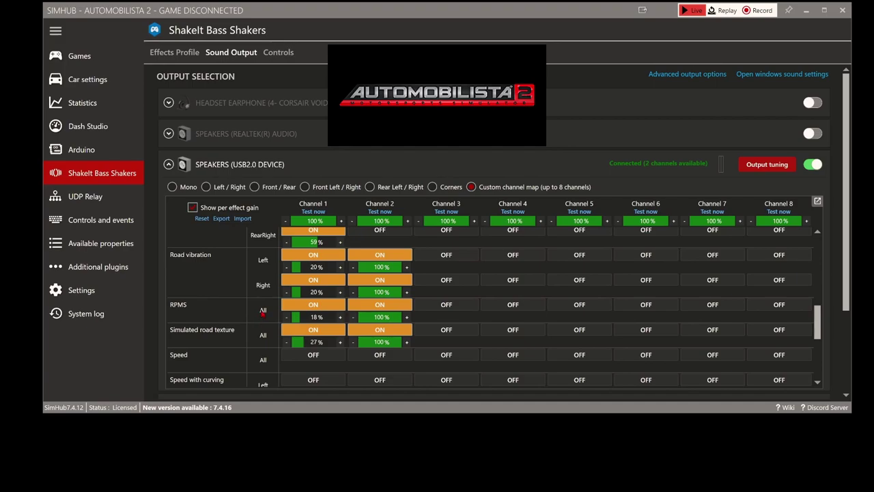
Load the ASSETTO effects profile stored under Assetto Corsa
{"action": "left_click", "coordinate": [177, 53]}
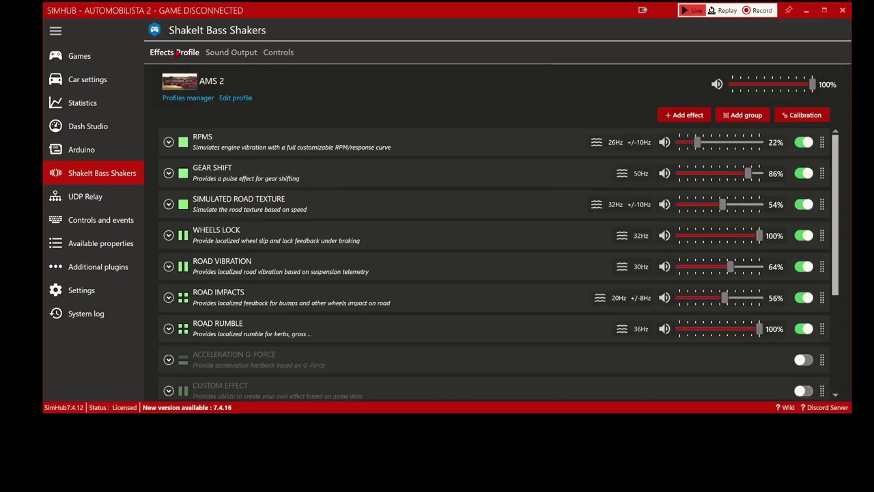
{"action": "left_click", "coordinate": [187, 99]}
{"action": "left_click", "coordinate": [324, 191]}
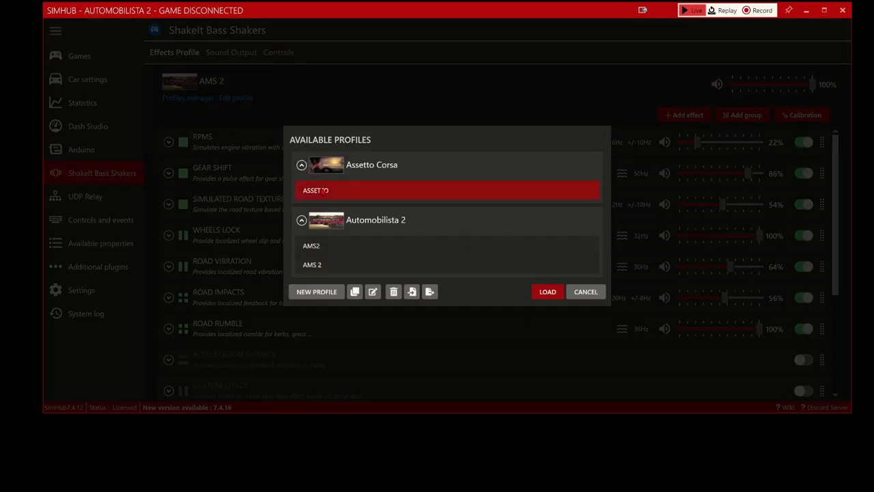
{"action": "left_click", "coordinate": [553, 294]}
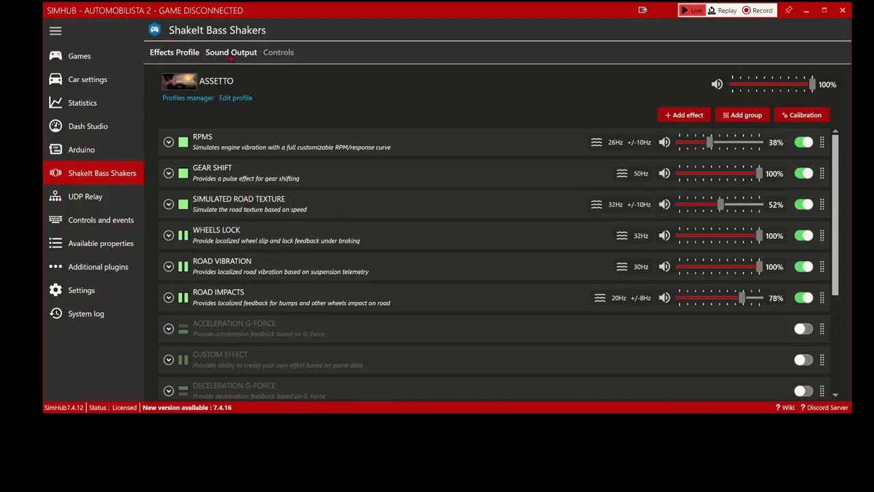
Set the channel 2 gain of the Road impacts effect's right side to 100% on the USB2.0 device
{"action": "left_click", "coordinate": [232, 59]}
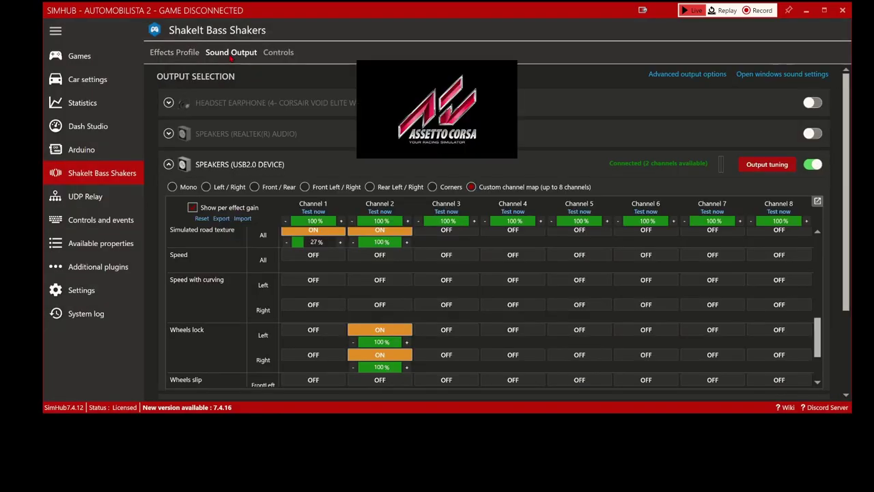
{"action": "scroll", "coordinate": [420, 304], "scroll_direction": "up", "scroll_amount": 10}
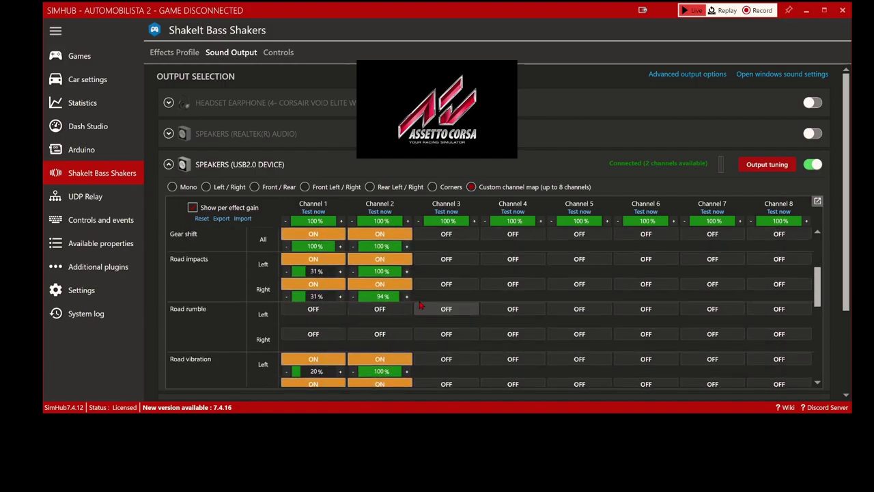
{"action": "scroll", "coordinate": [420, 306], "scroll_direction": "down", "scroll_amount": 2}
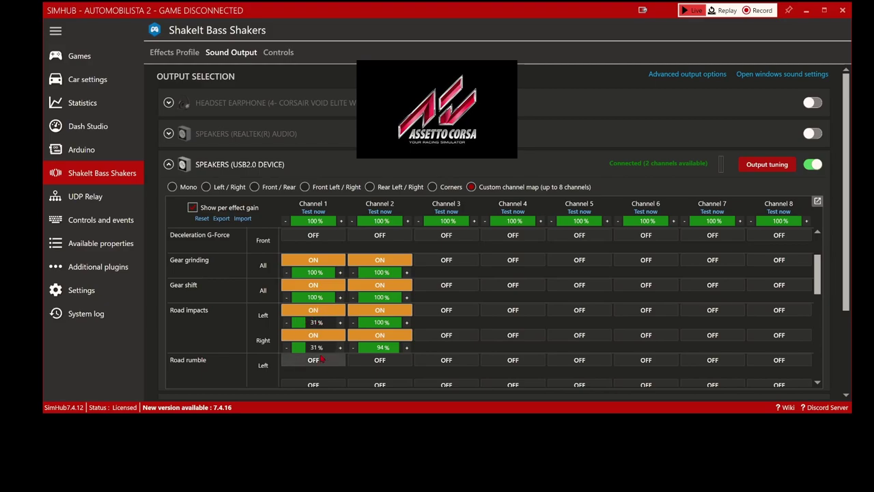
{"action": "left_click", "coordinate": [407, 347]}
Examine the ASSETTO channel gains from Road vibration through Wheels lock and Wheels slip, and return to the effects profile
{"action": "scroll", "coordinate": [326, 331], "scroll_direction": "down", "scroll_amount": 1}
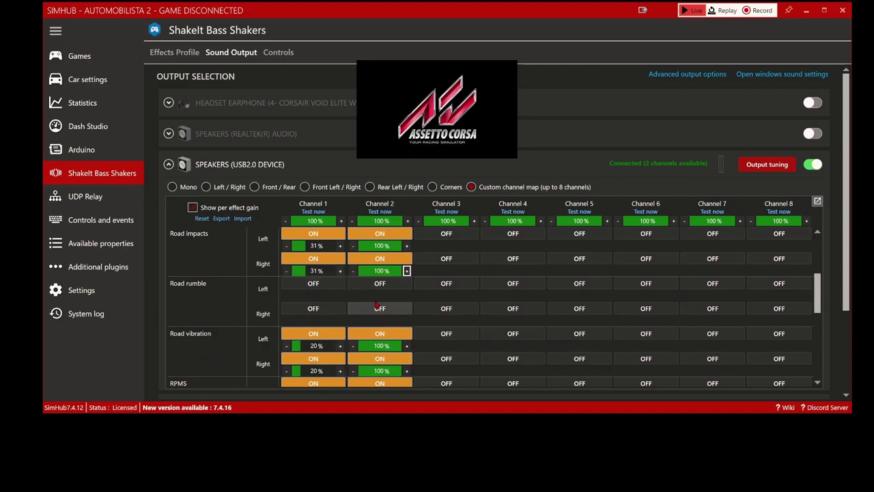
{"action": "scroll", "coordinate": [308, 319], "scroll_direction": "down", "scroll_amount": 1}
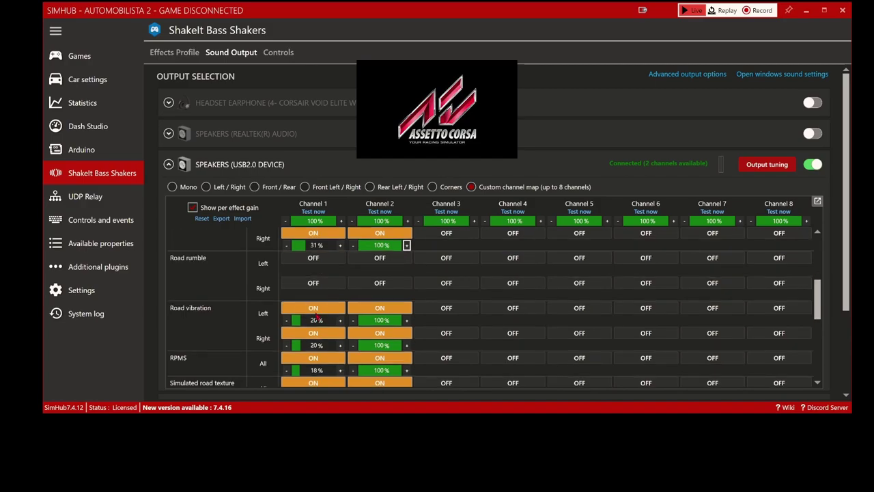
{"action": "scroll", "coordinate": [326, 326], "scroll_direction": "down", "scroll_amount": 1}
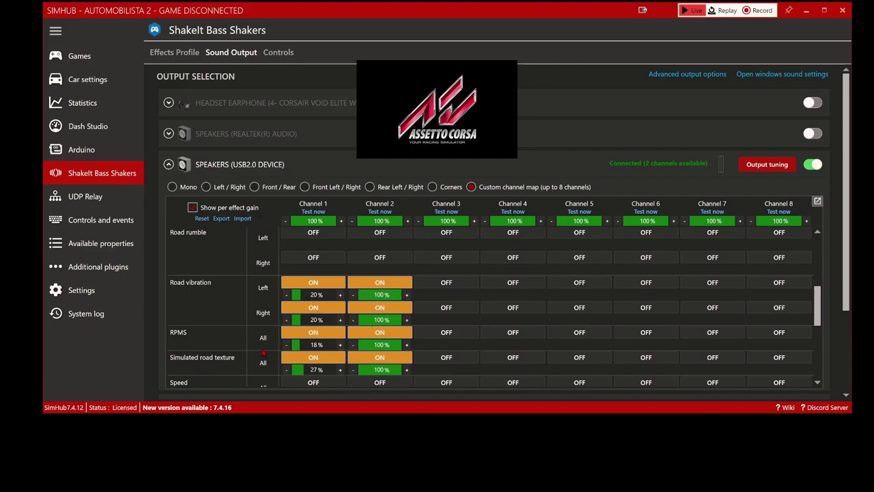
{"action": "scroll", "coordinate": [285, 334], "scroll_direction": "down", "scroll_amount": 1}
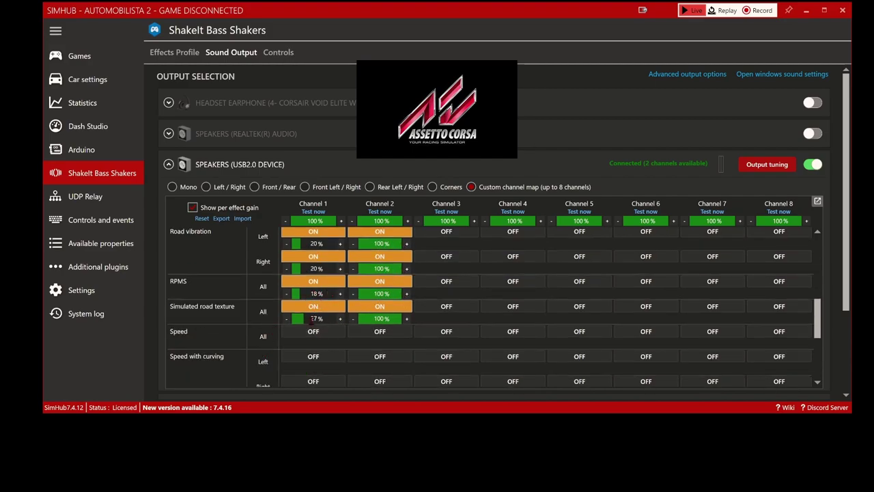
{"action": "scroll", "coordinate": [331, 351], "scroll_direction": "down", "scroll_amount": 2}
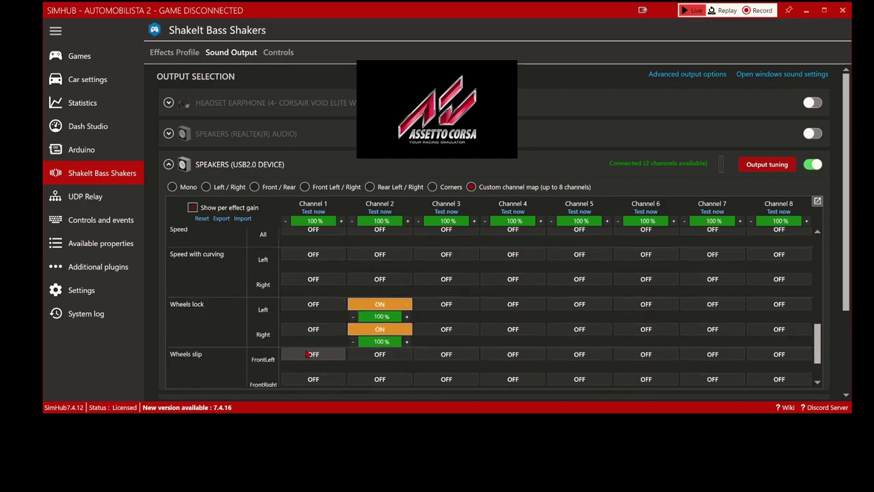
{"action": "scroll", "coordinate": [301, 335], "scroll_direction": "down", "scroll_amount": 2}
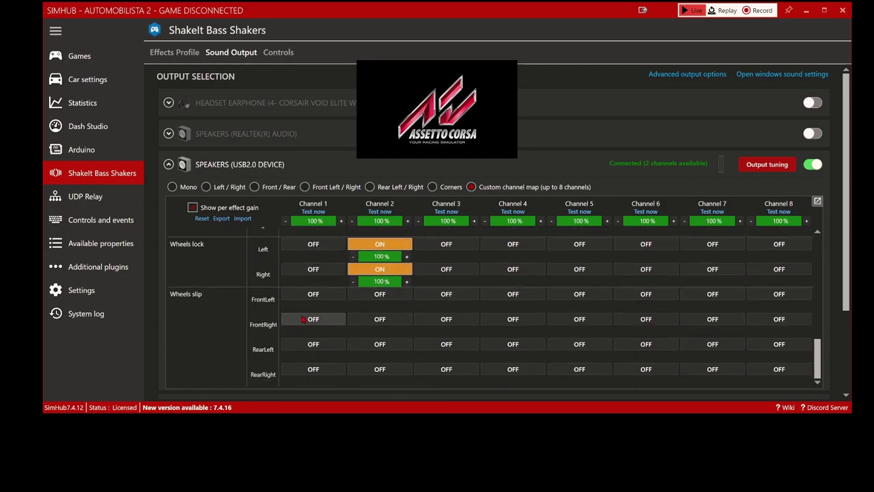
{"action": "scroll", "coordinate": [299, 326], "scroll_direction": "up", "scroll_amount": 1}
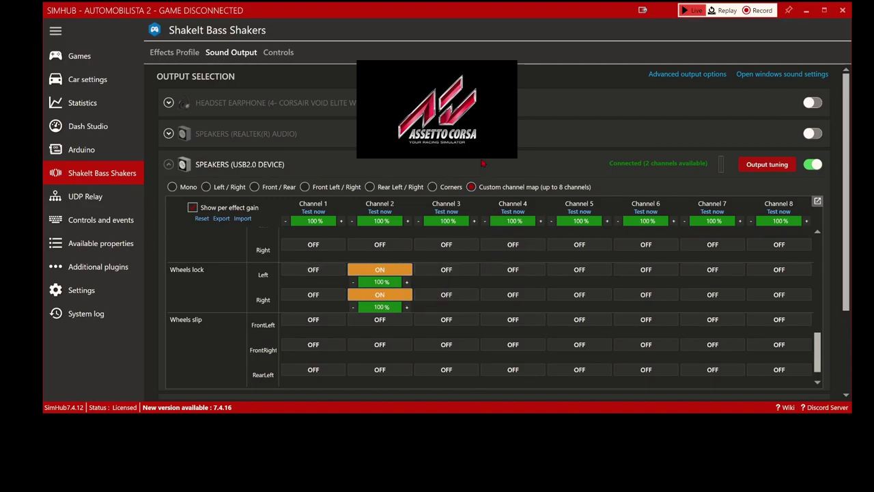
{"action": "left_click", "coordinate": [174, 52]}
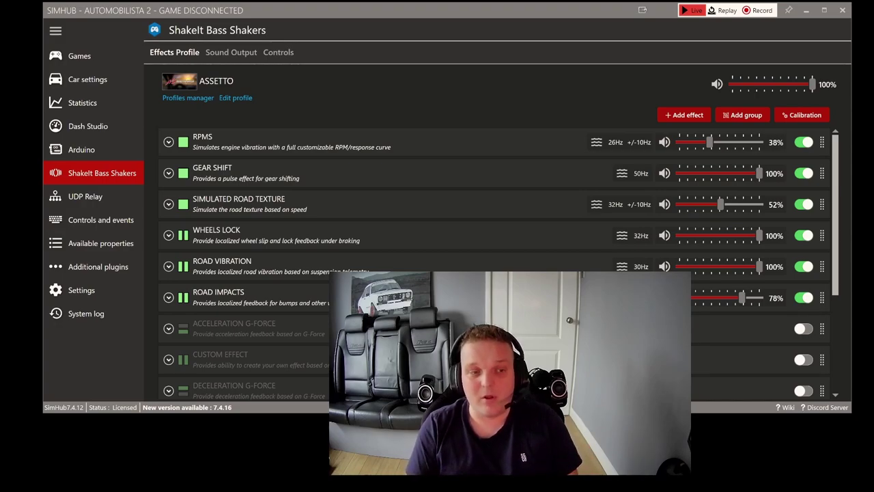
{"action": "left_click_drag", "start_coordinate": [217, 224], "coordinate": [216, 219]}
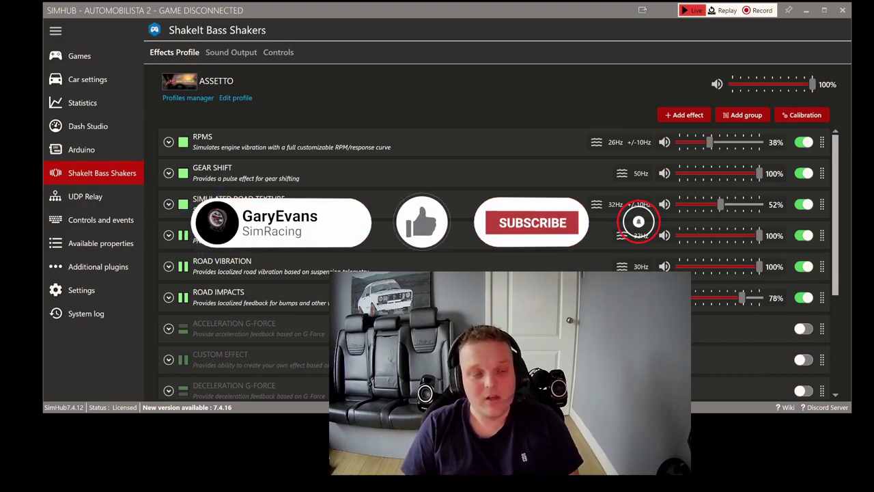